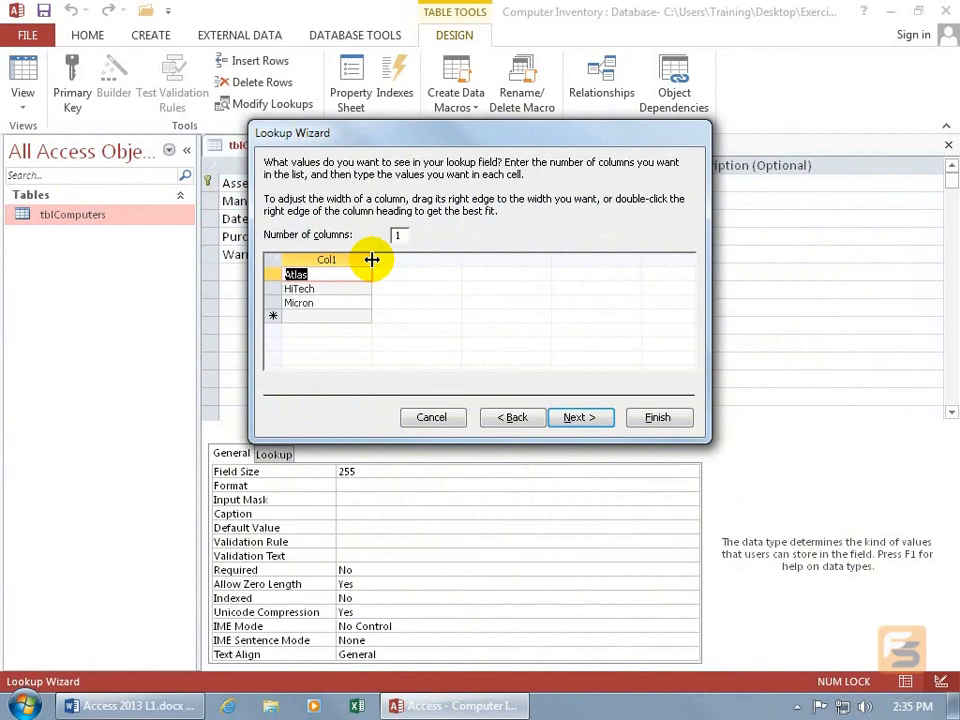
# - Fit the lookup list's column to its entries and finish the lookup field with the label Manufacturer, leaving entries unrestricted
pyautogui.moveTo(371, 259); pyautogui.dragTo(418, 259)
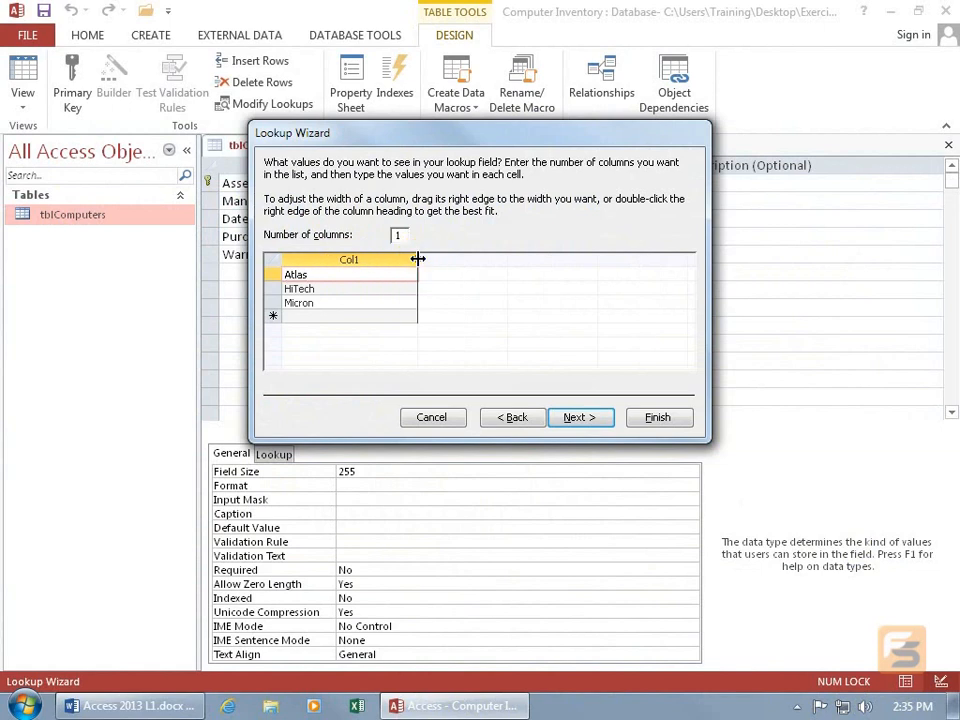
pyautogui.doubleClick(418, 259)
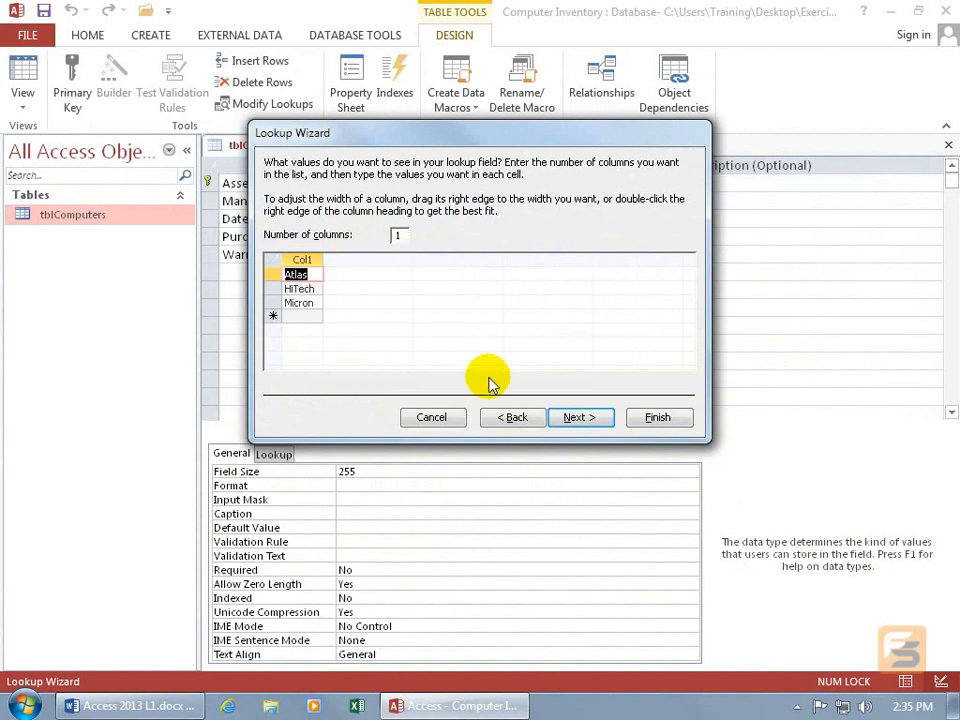
pyautogui.click(574, 418)
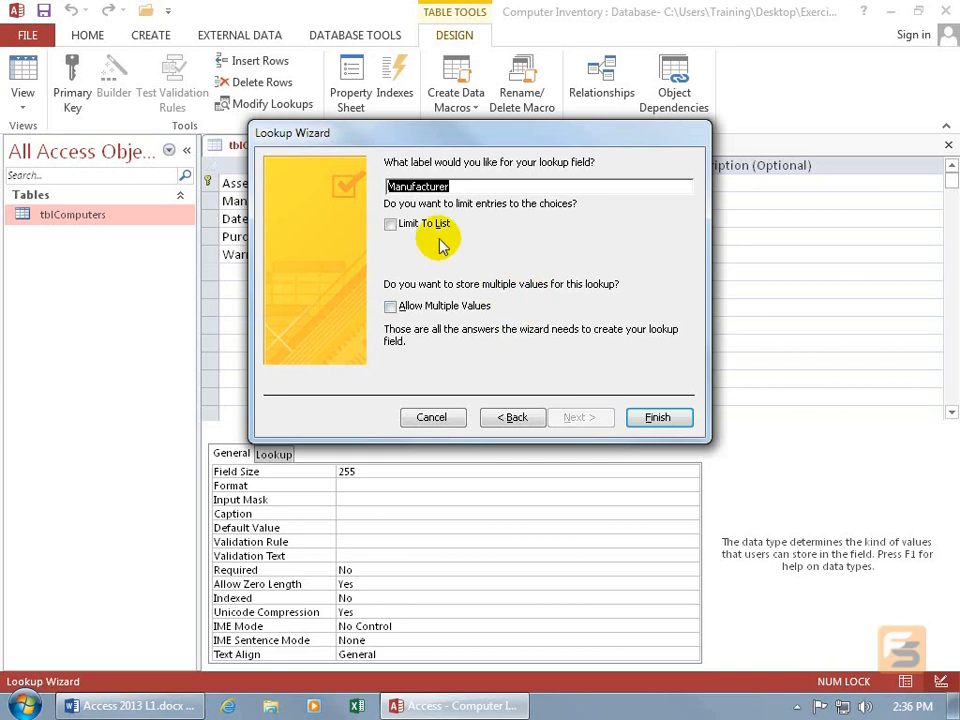
pyautogui.click(655, 417)
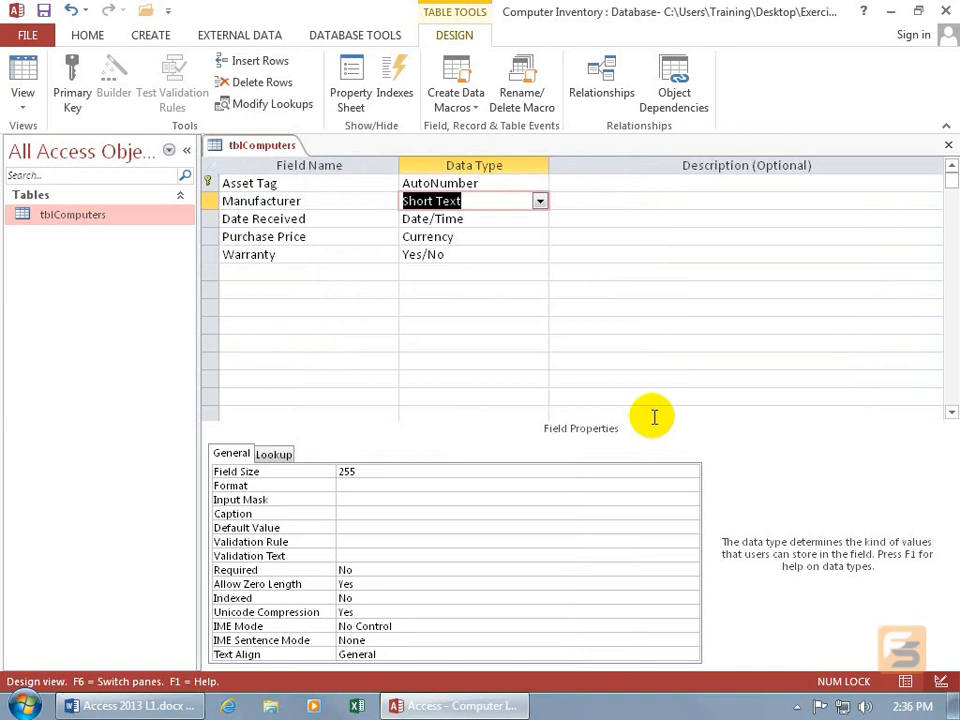
# - Switch the tblComputers table to Datasheet View, saving its design changes
pyautogui.rightClick(256, 147)
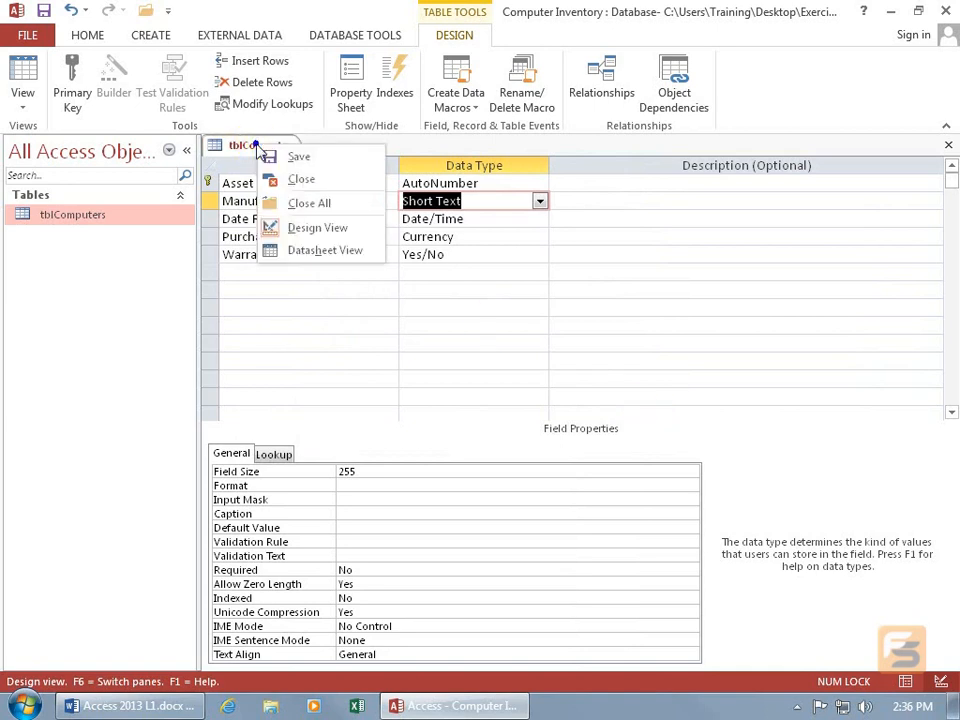
pyautogui.click(311, 252)
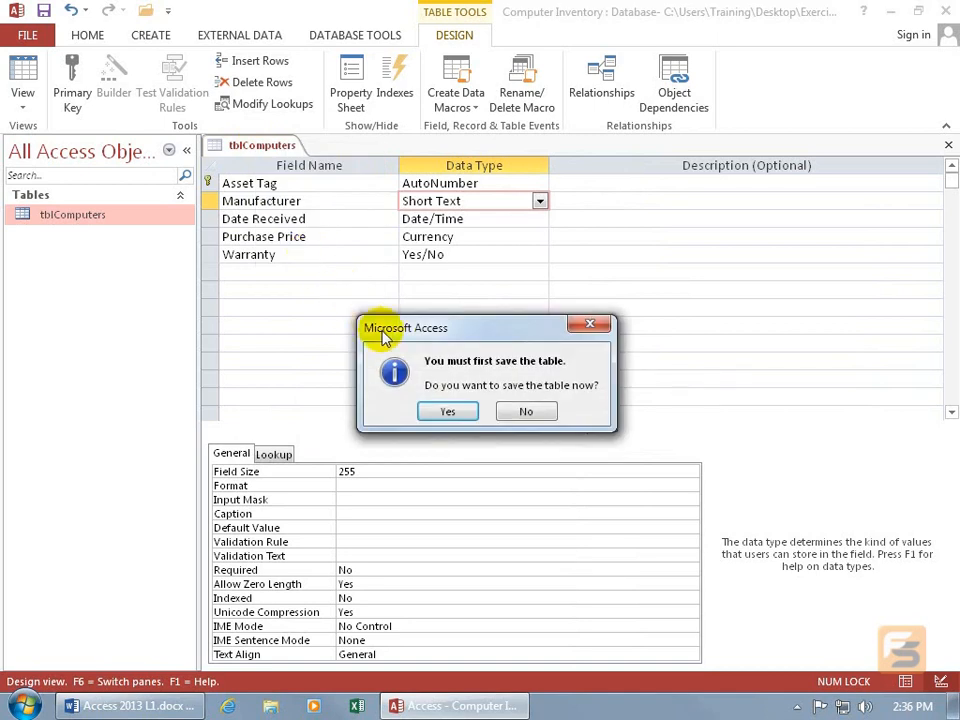
pyautogui.click(447, 412)
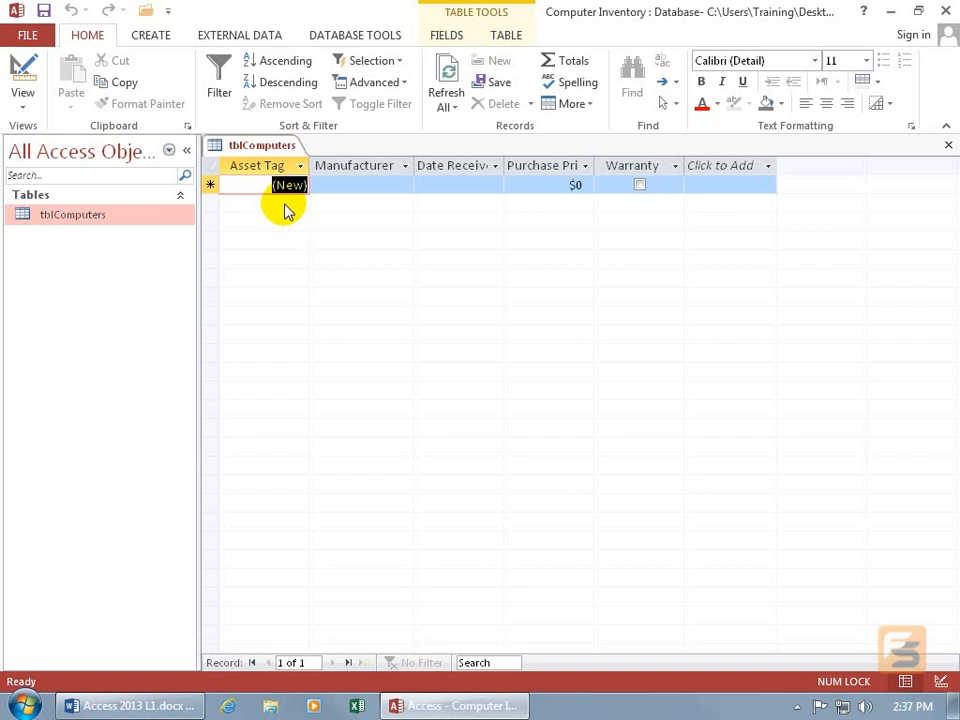
# - Choose HiTech from the Manufacturer lookup list for the first record
pyautogui.click(360, 187)
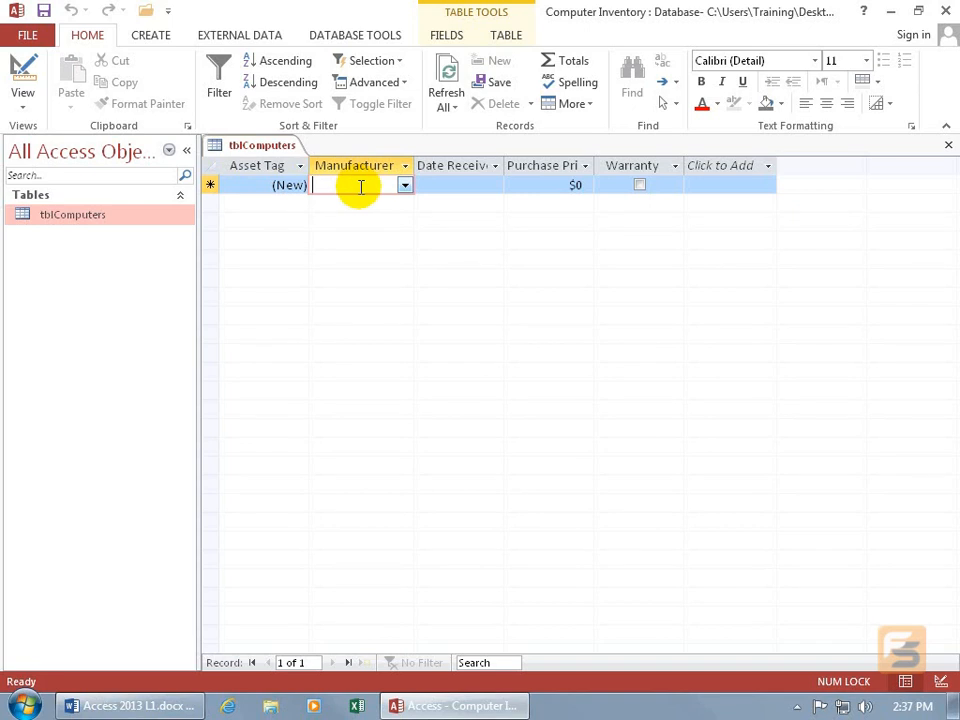
pyautogui.click(405, 186)
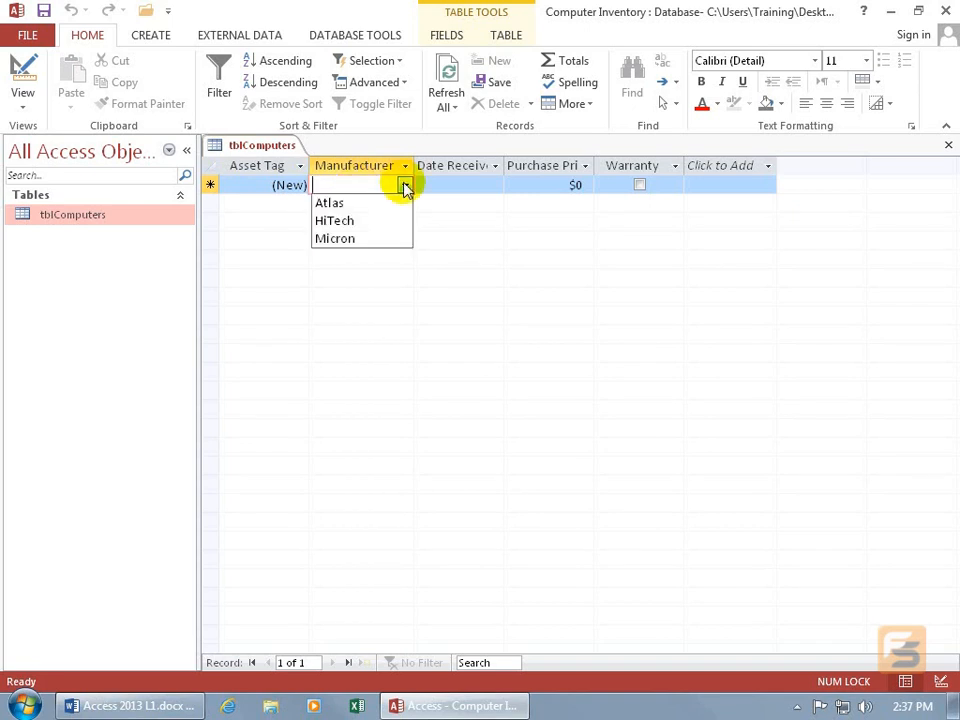
pyautogui.click(359, 221)
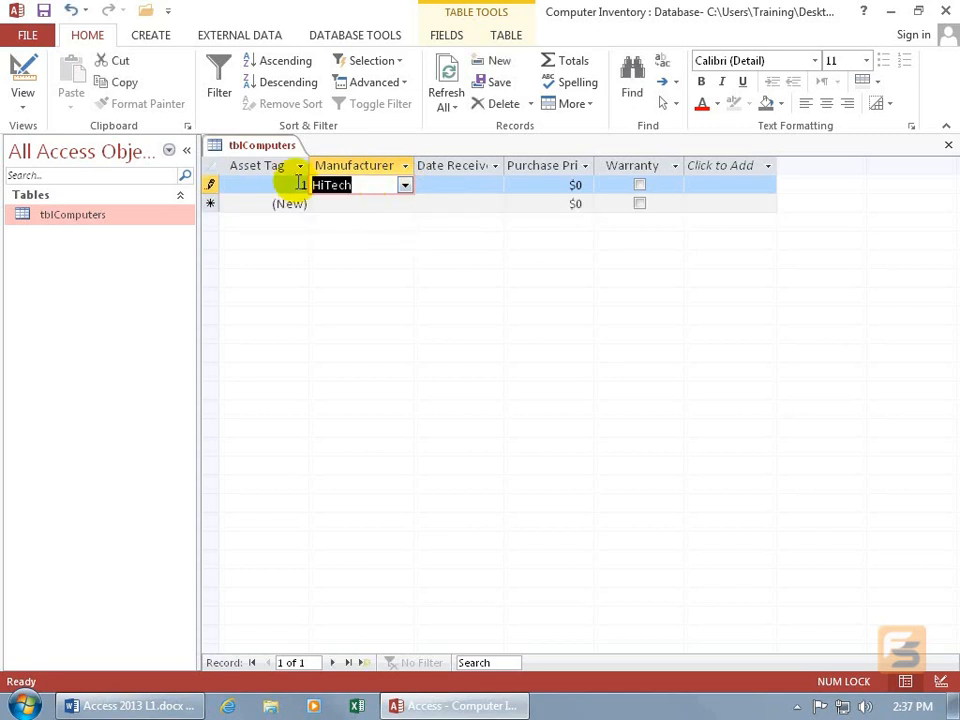
# - Replace the first record's manufacturer with Micron using the lookup field's autocomplete
pyautogui.press('Delete')
pyautogui.write('micron')
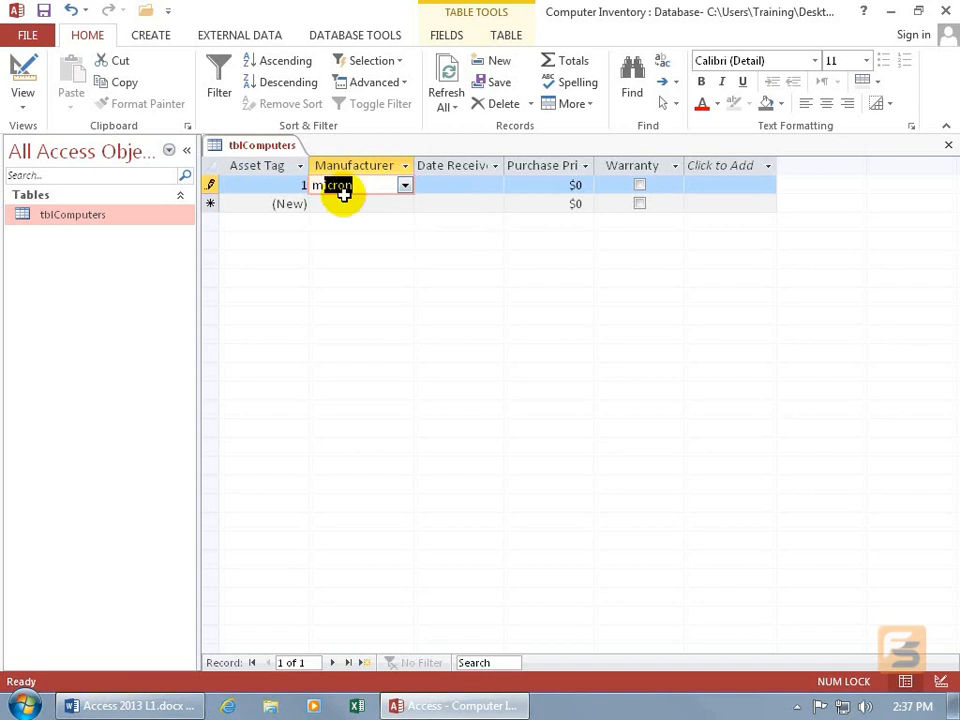
pyautogui.press('Tab')
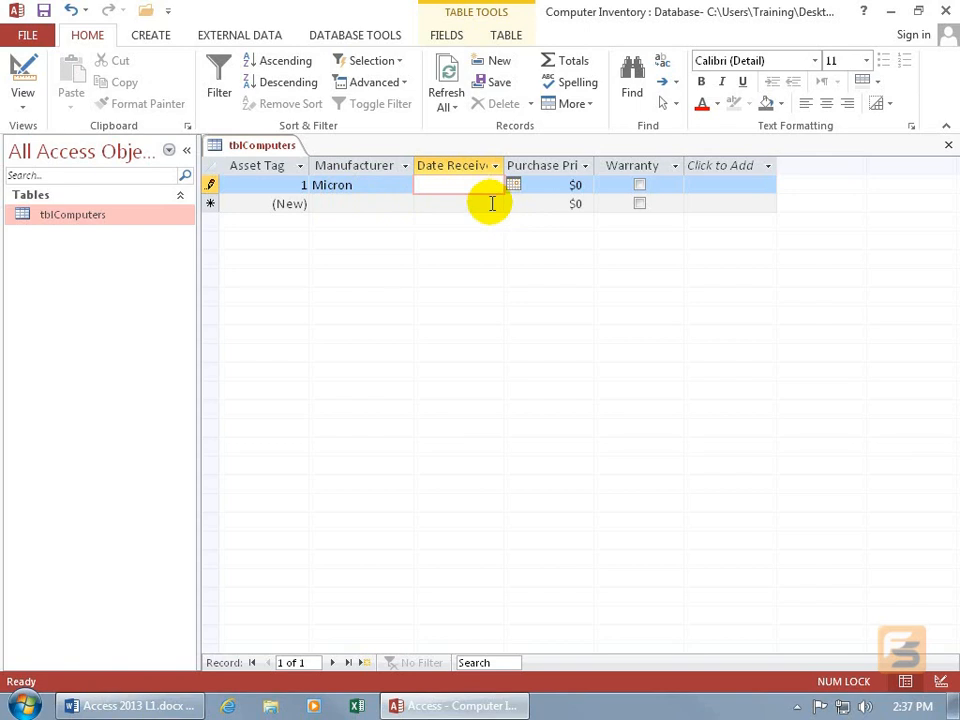
# - Enter 1/1/14 as the first record's Date Received, and replace it with 2/19/2014 using the date picker
pyautogui.write('1/1/14')
pyautogui.press('Tab')
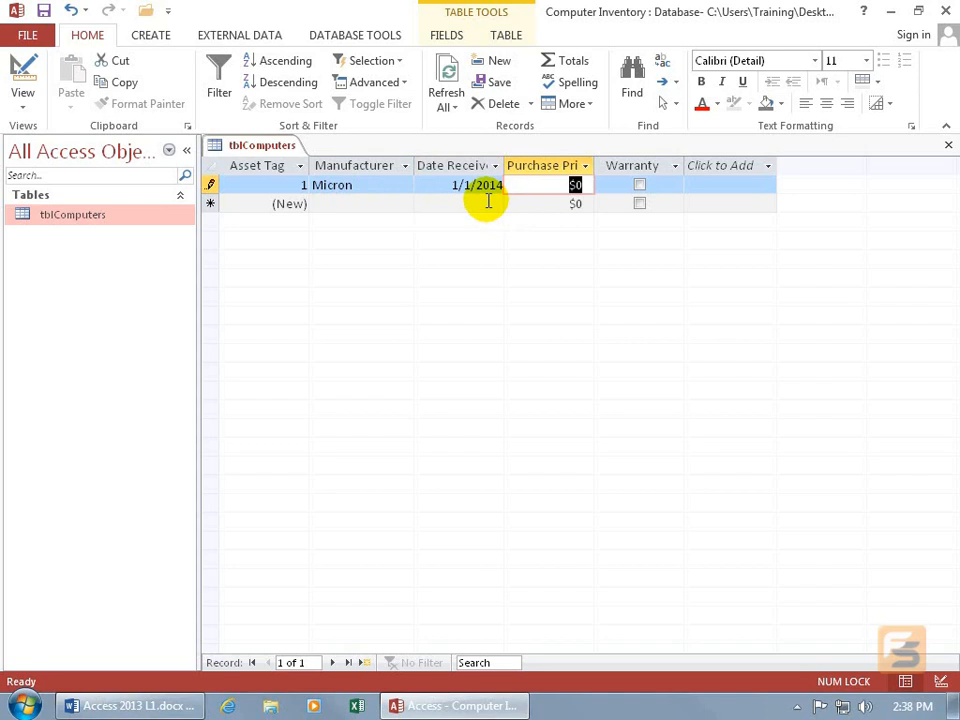
pyautogui.click(490, 186)
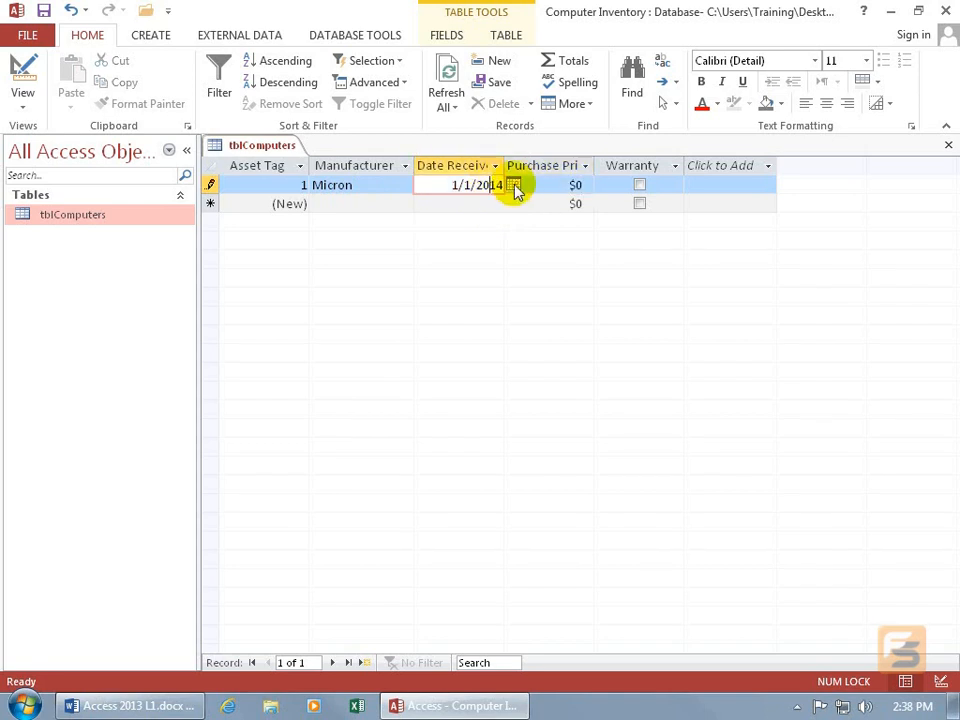
pyautogui.click(513, 186)
pyautogui.click(509, 203)
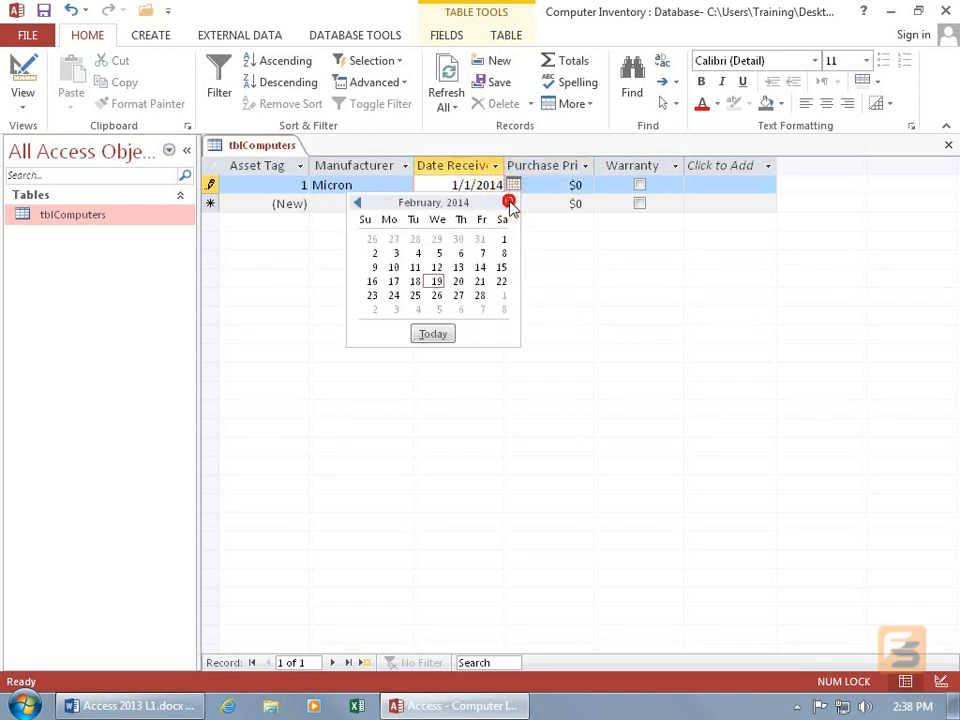
pyautogui.click(437, 282)
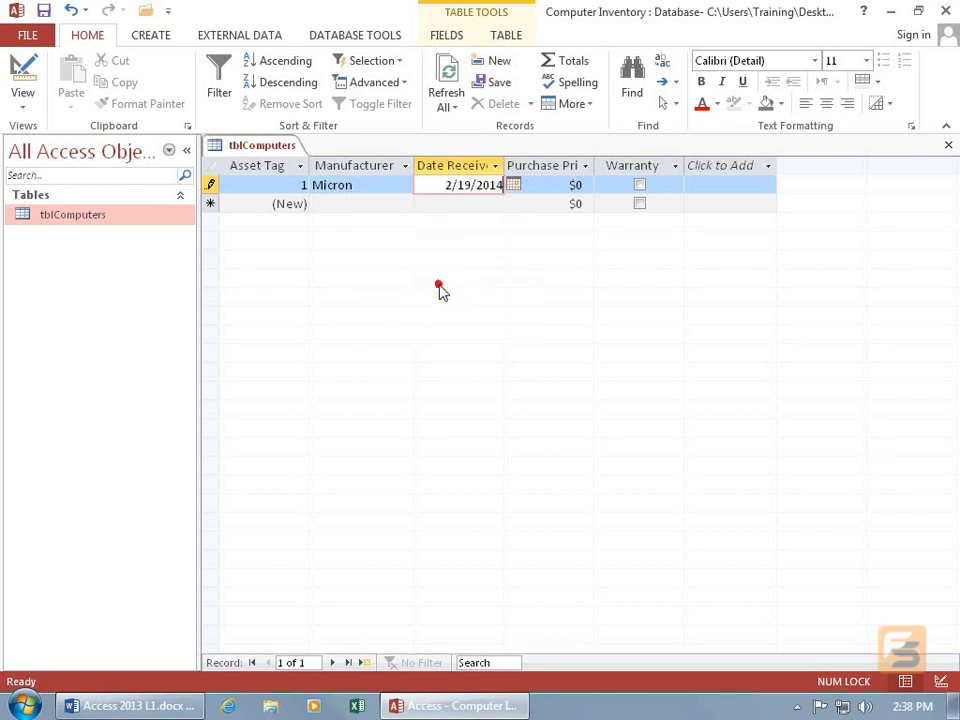
# - Set the first record's Purchase Price to 1000, mark it as under warranty, and save the record
pyautogui.click(548, 193)
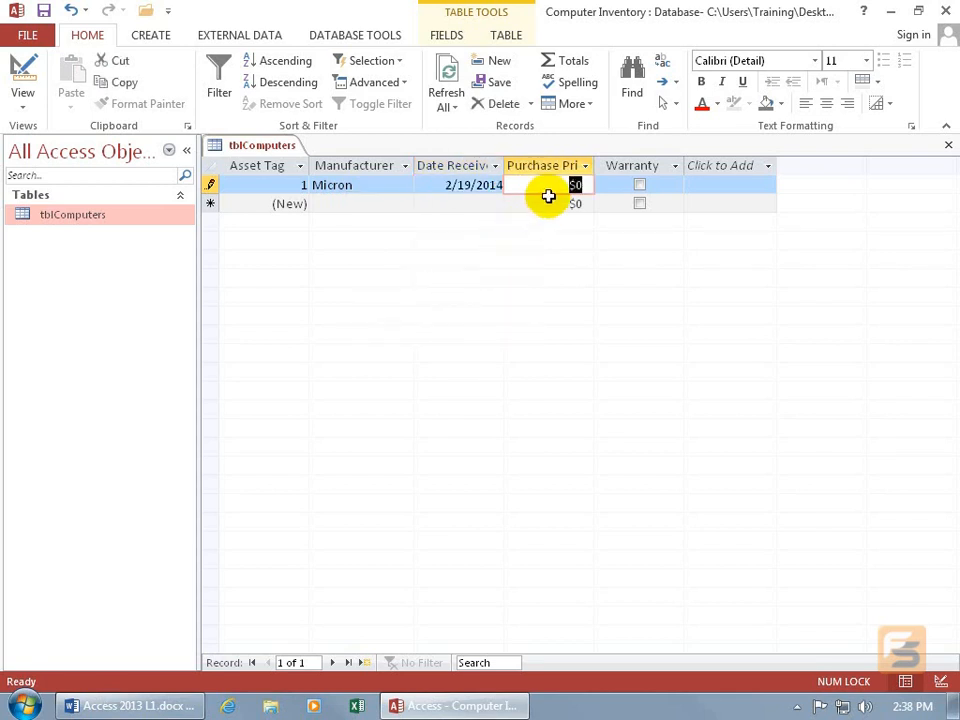
pyautogui.write('1000')
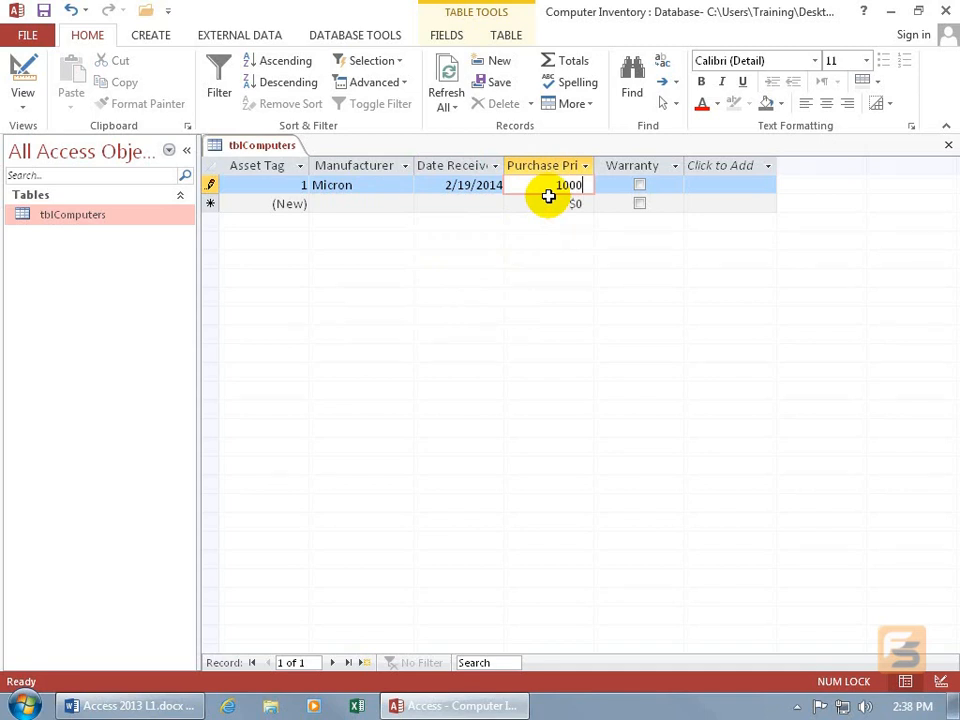
pyautogui.press('Tab')
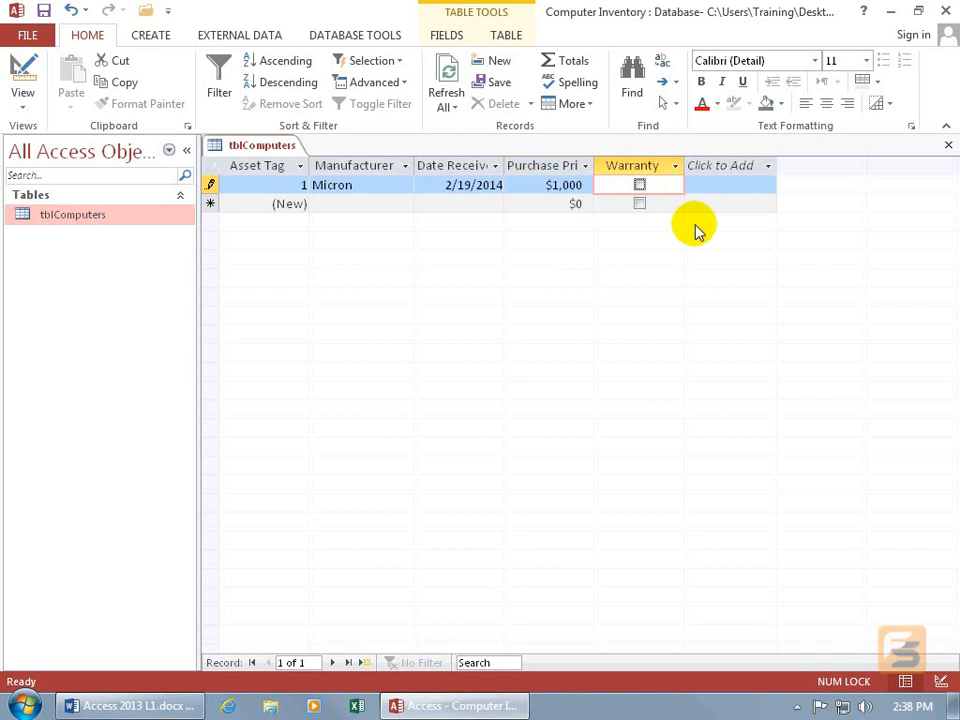
pyautogui.press('space')
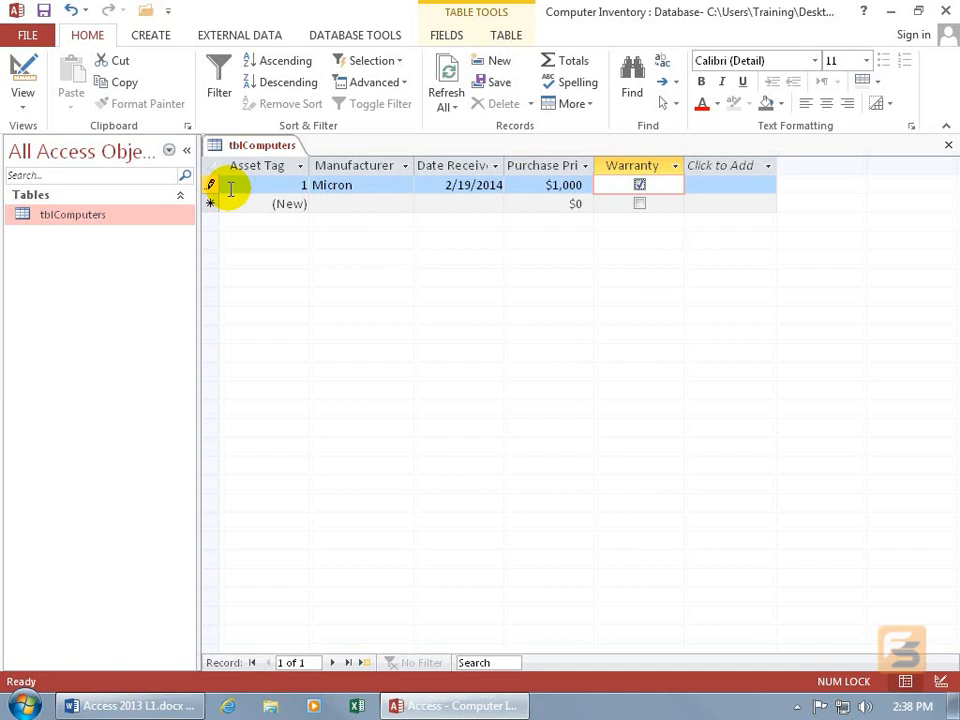
pyautogui.click(43, 10)
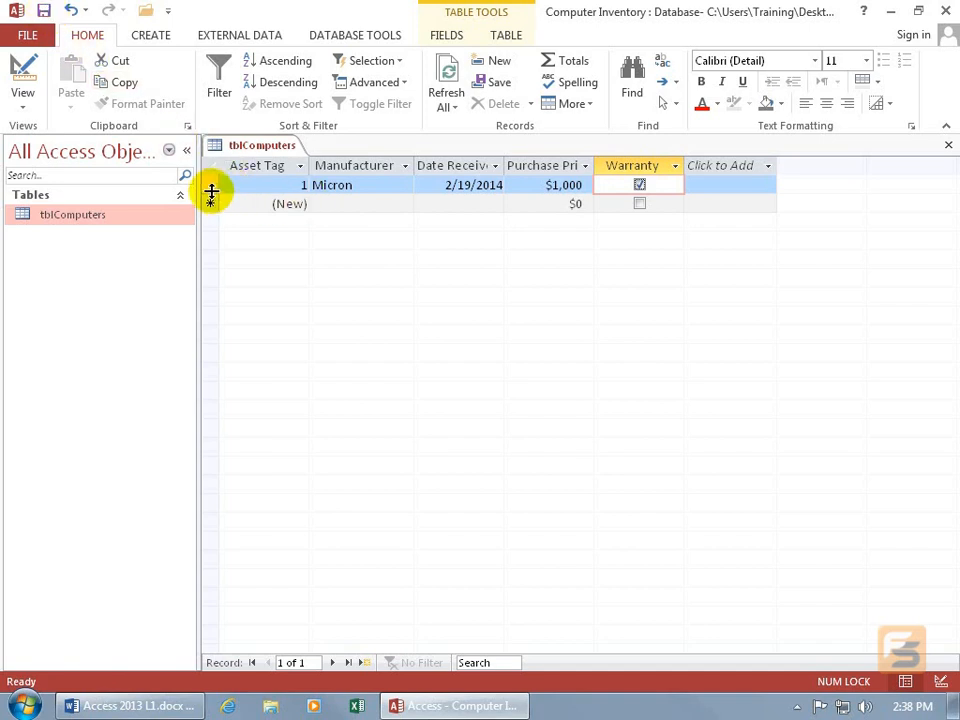
# - Set the Micron record's Purchase Price to $1,200 and commit it by moving to the new record row
pyautogui.click(564, 184)
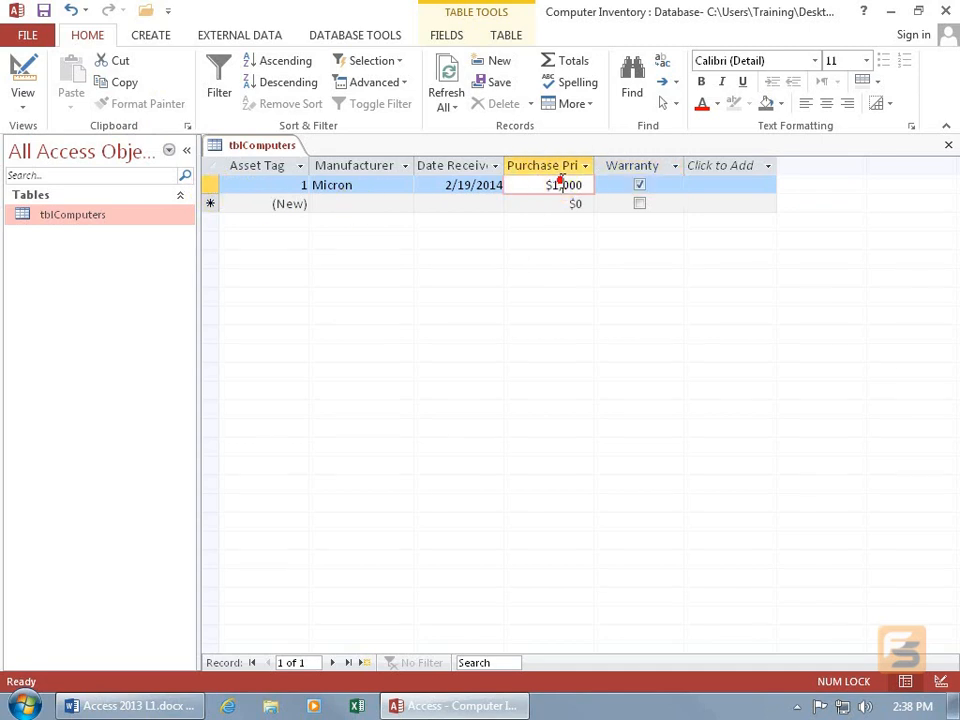
pyautogui.moveTo(561, 185); pyautogui.dragTo(569, 185)
pyautogui.write('2')
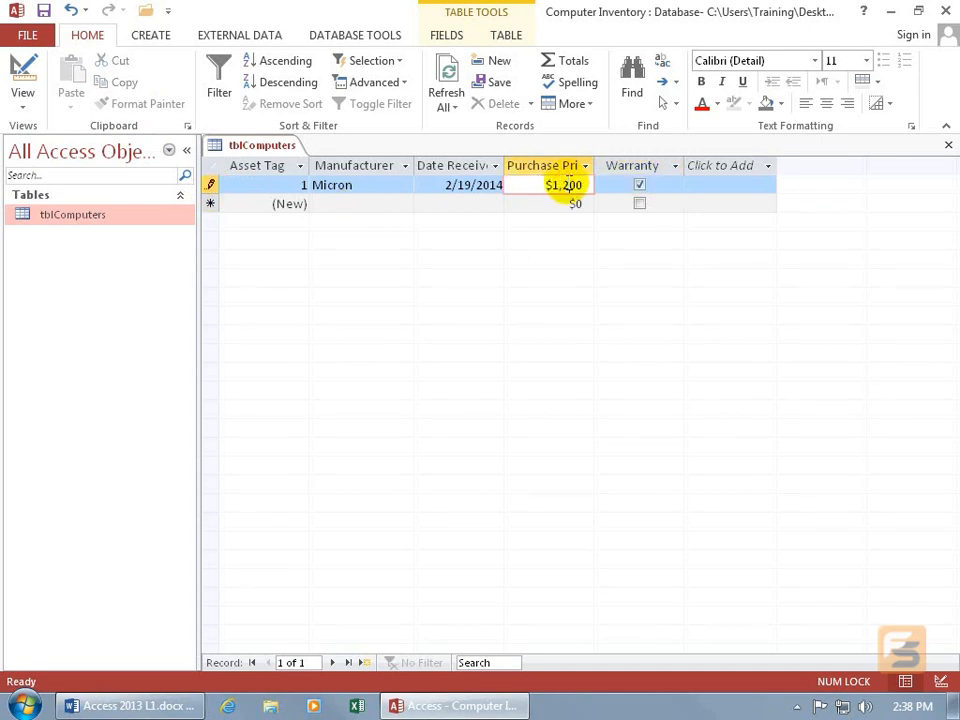
pyautogui.click(347, 203)
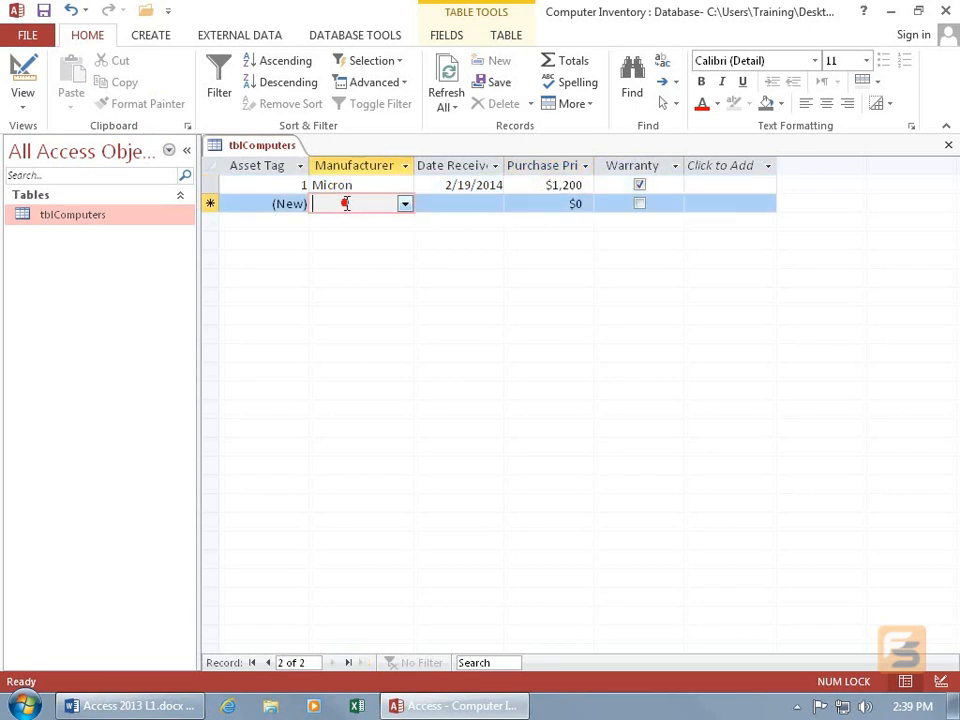
# - Fit the Date Received and Purchase Price columns to the width of their headings
pyautogui.doubleClick(506, 165)
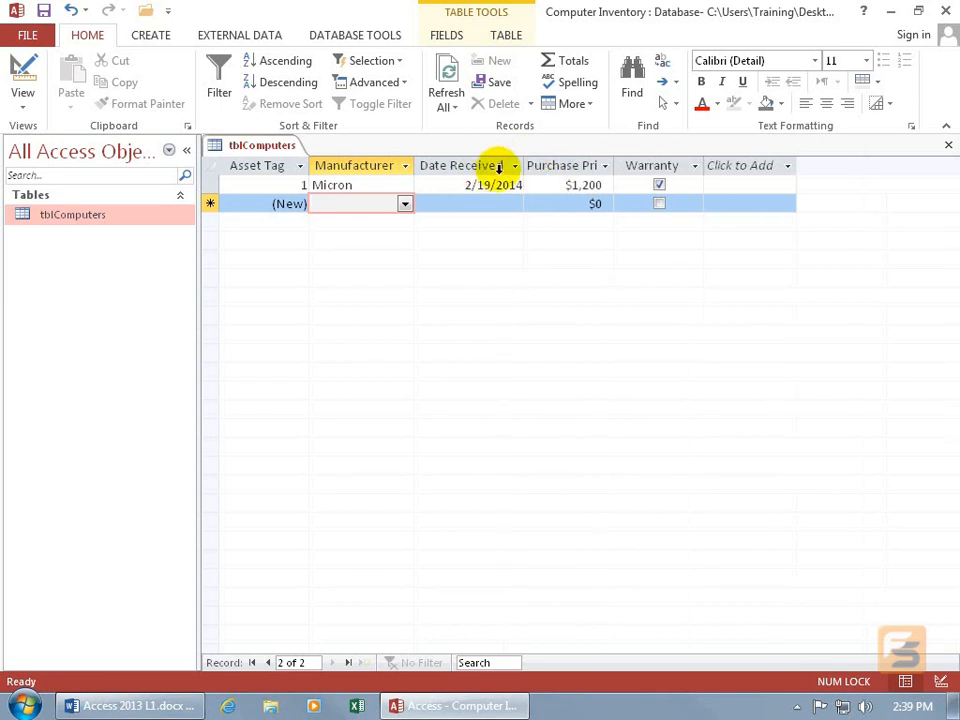
pyautogui.doubleClick(615, 165)
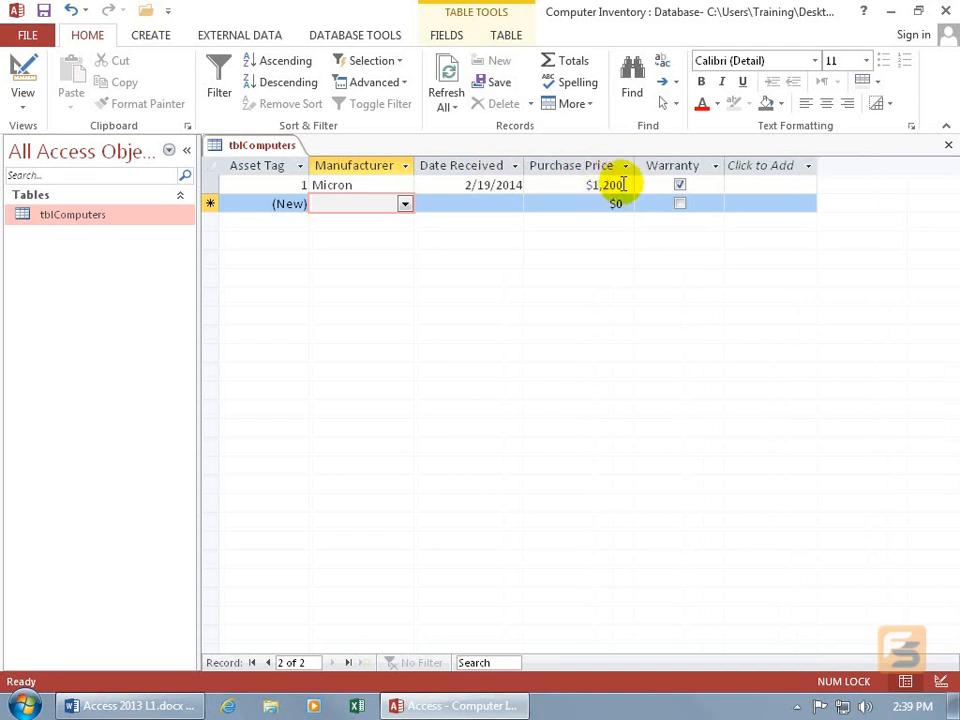
# - Set the Micron record's Purchase Price to $1,100 and save the record without leaving it
pyautogui.click(606, 185)
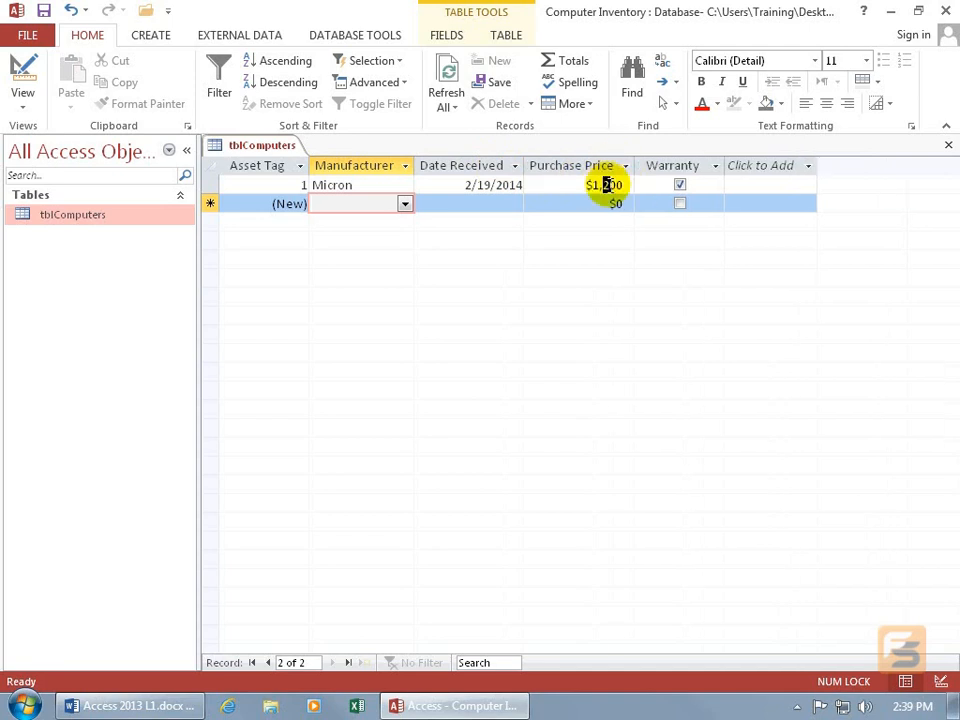
pyautogui.write('1')
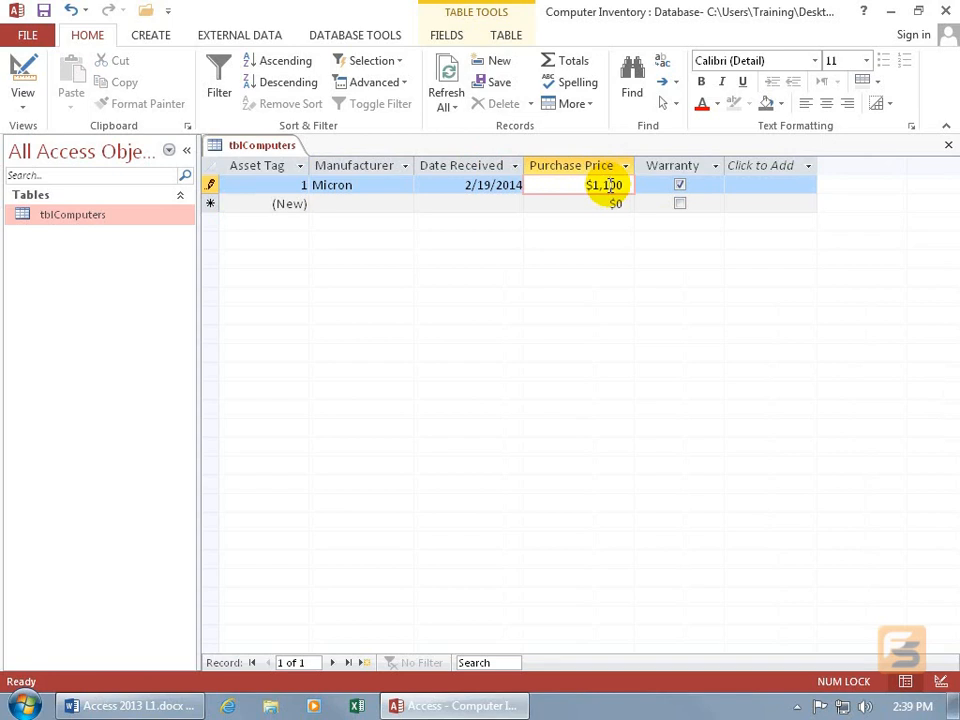
pyautogui.hotkey('shift', 'Return')
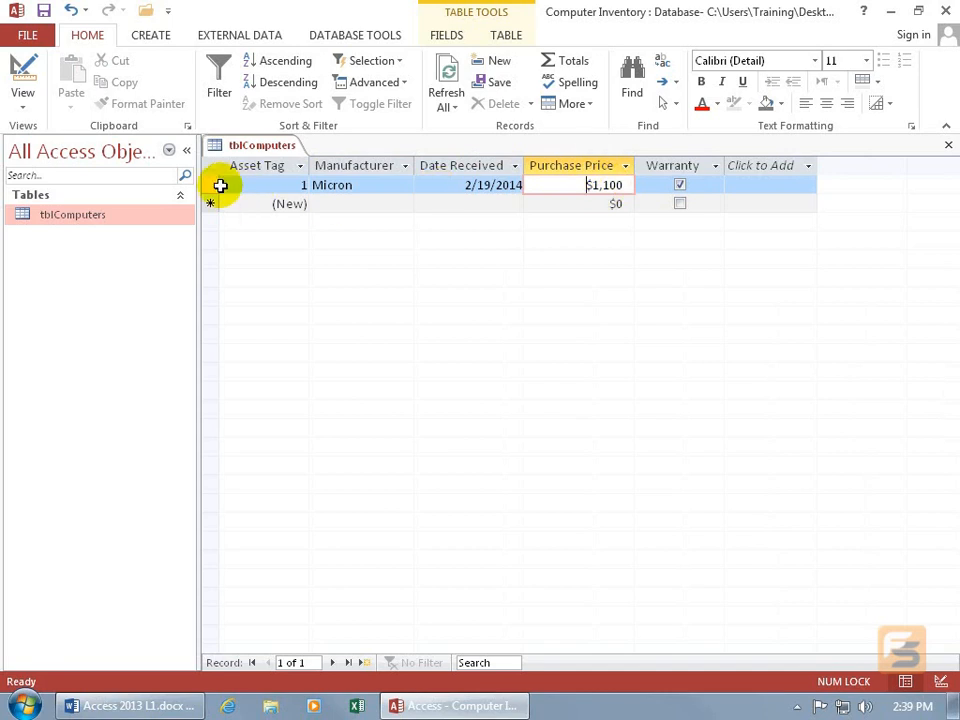
# - Set the Micron record's Purchase Price to $1,400, cancel closing the table, and save the record and layout
pyautogui.click(605, 185)
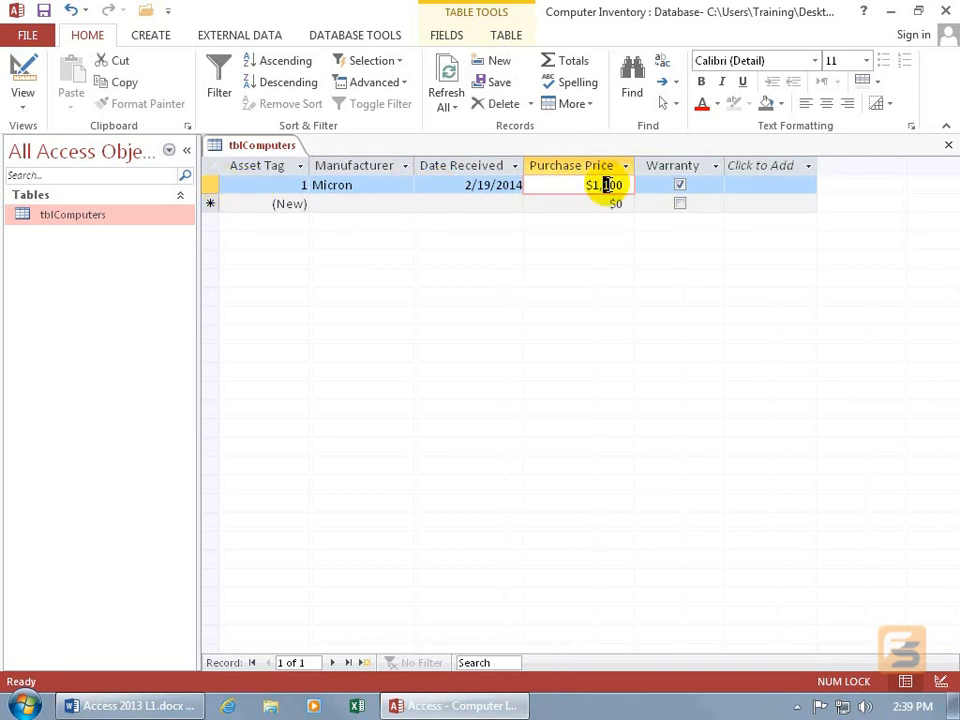
pyautogui.write('4')
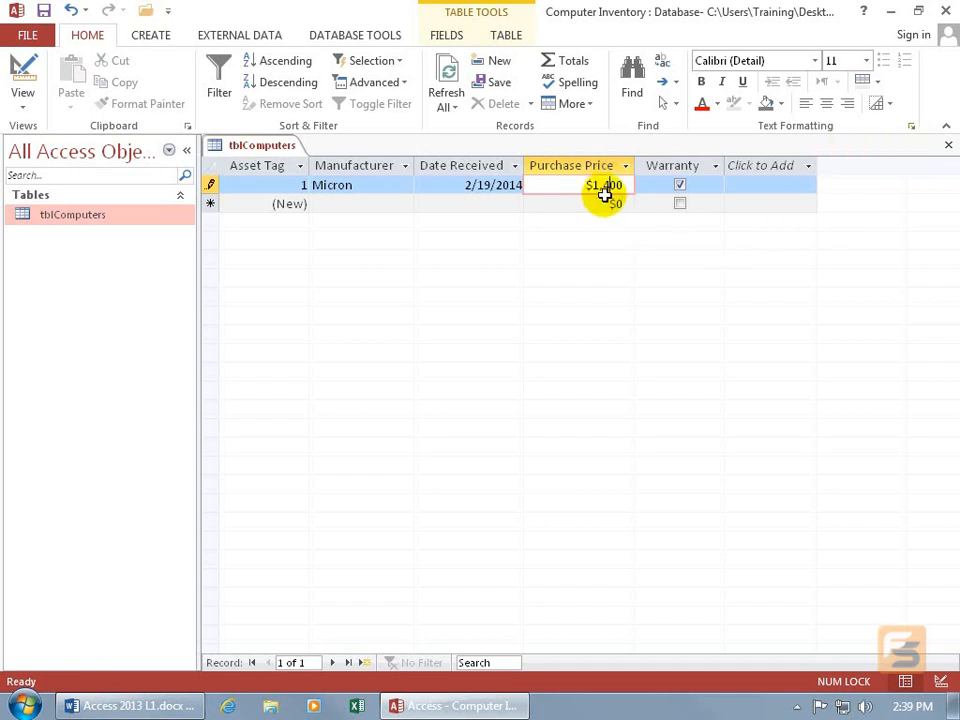
pyautogui.click(948, 145)
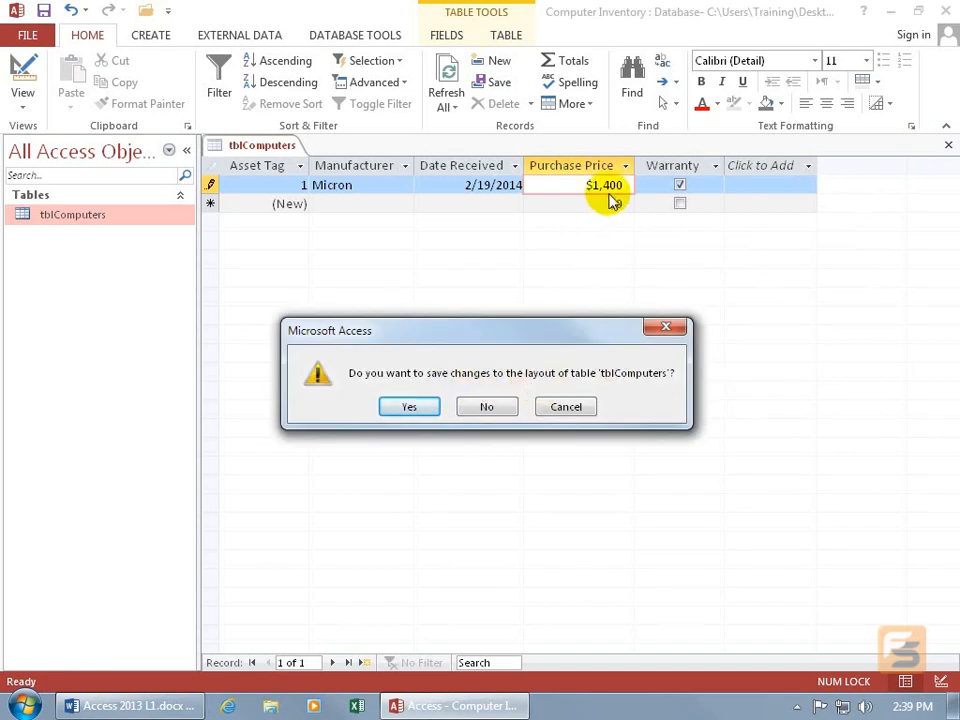
pyautogui.click(568, 408)
pyautogui.click(43, 11)
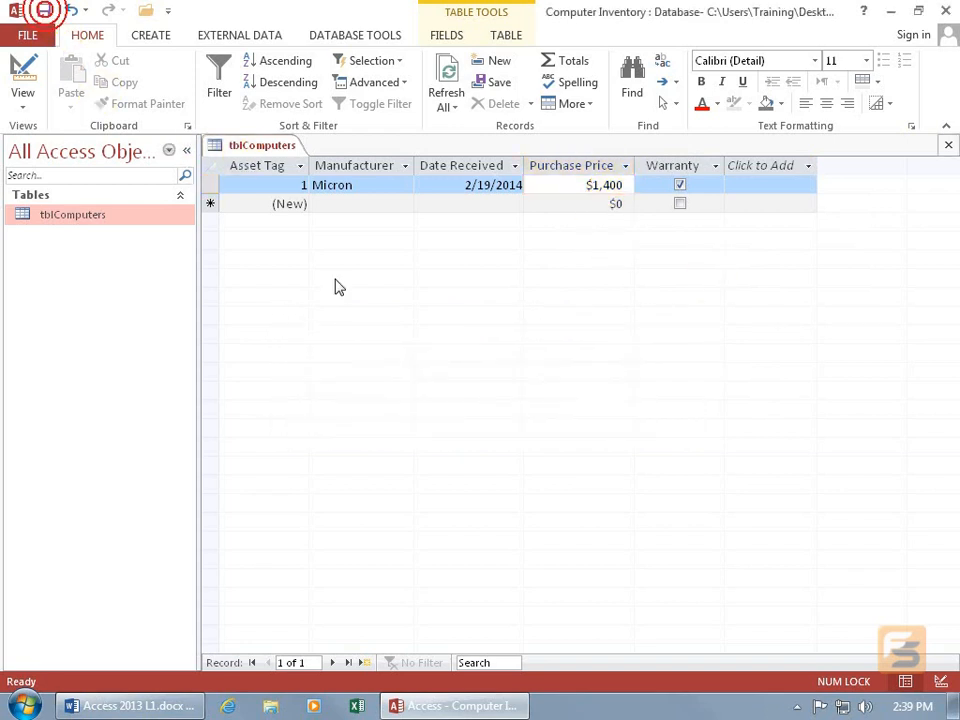
# - Set the Micron record's Purchase Price to $1,600 and close the tblComputers table
pyautogui.click(604, 185)
pyautogui.write('6')
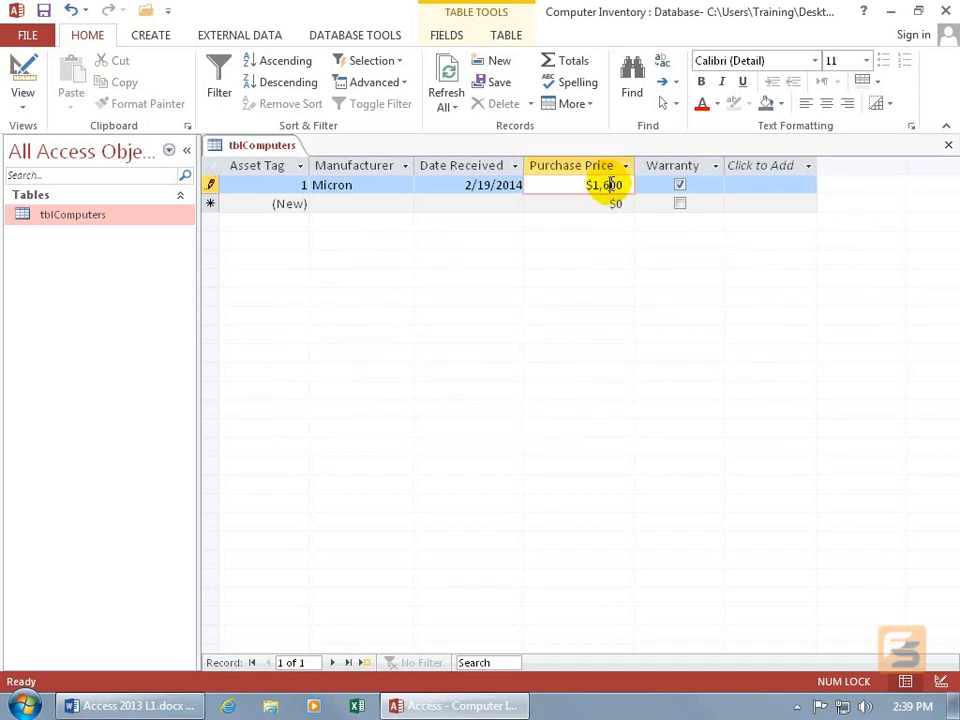
pyautogui.click(947, 145)
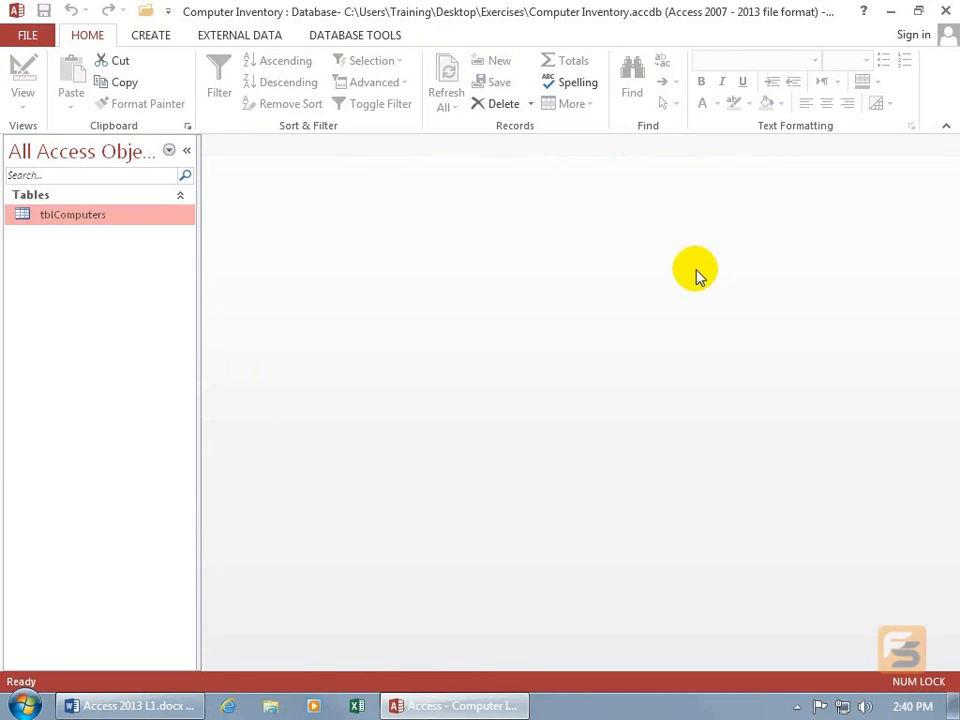
# - Reopen the tblComputers table, clear the Warranty check box of the Micron record, and move on to the new record row
pyautogui.doubleClick(128, 217)
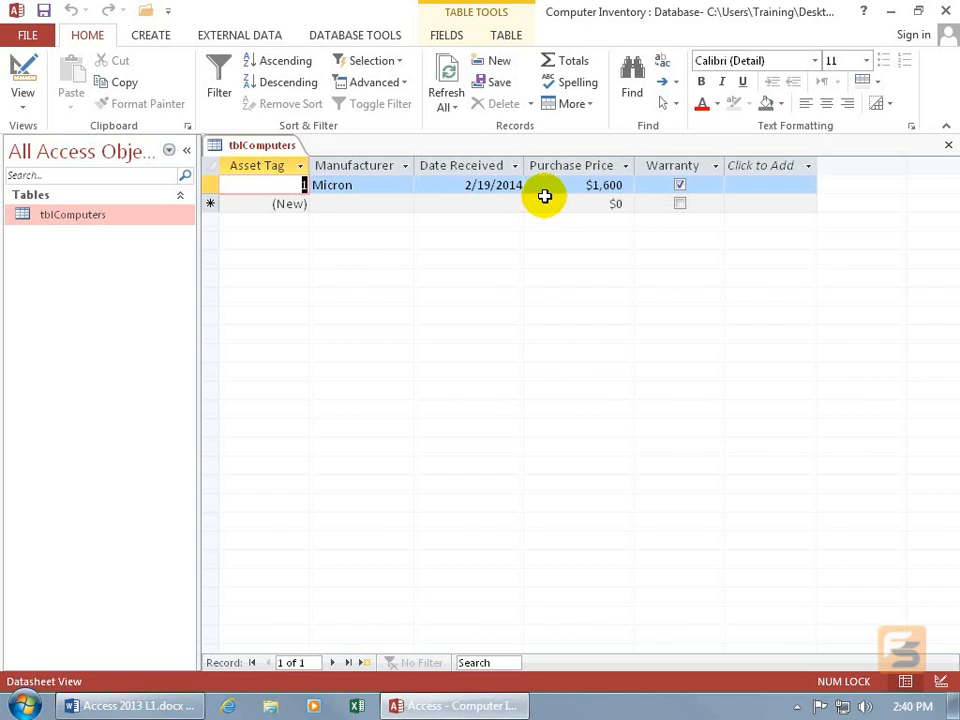
pyautogui.click(604, 185)
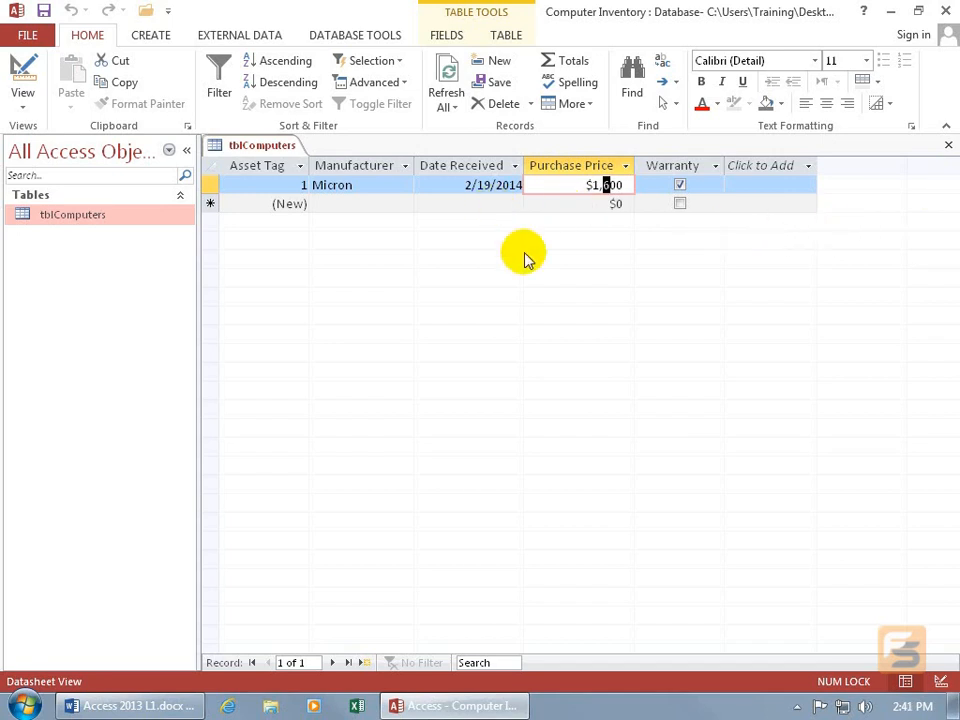
pyautogui.press('Tab')
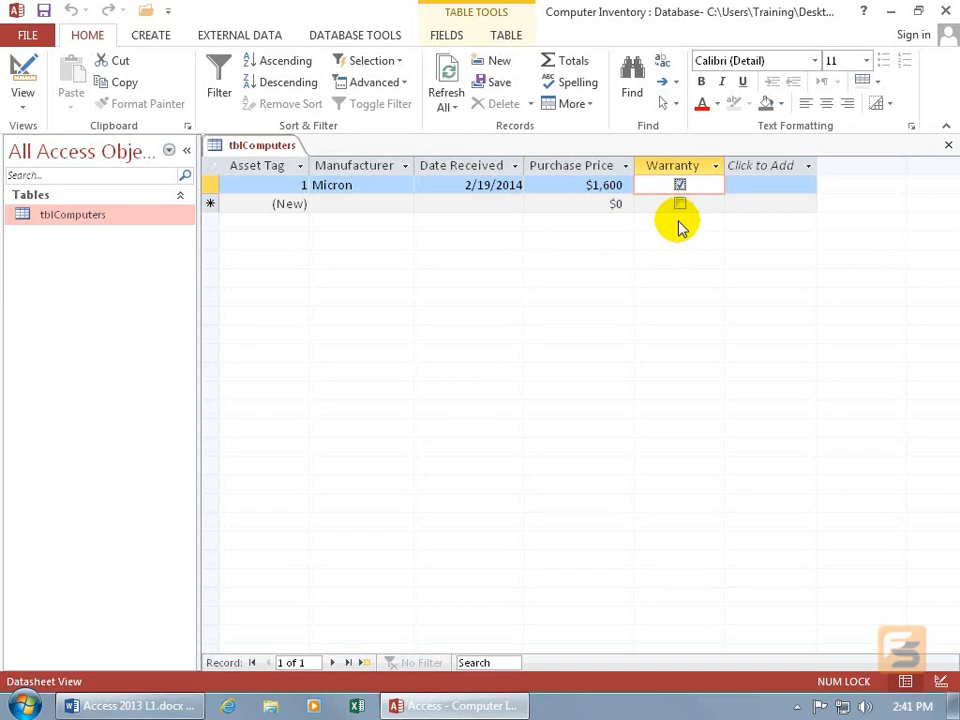
pyautogui.press('space')
pyautogui.press('Tab')
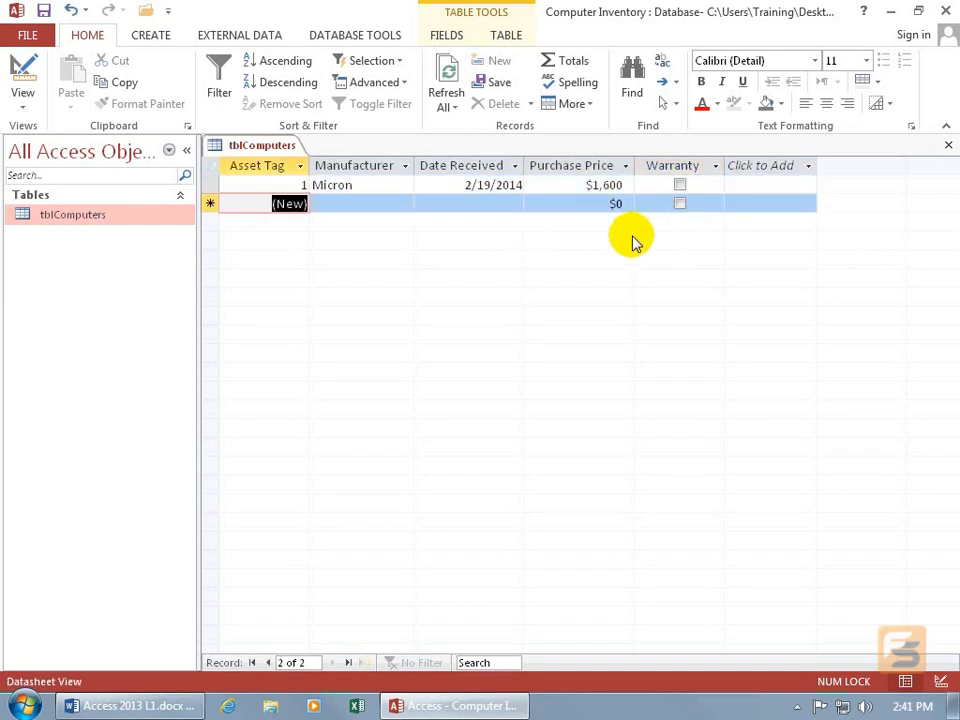
# - Start a new record with Atlas as the Manufacturer and 2/18/2014 as the Date Received
pyautogui.press('Tab')
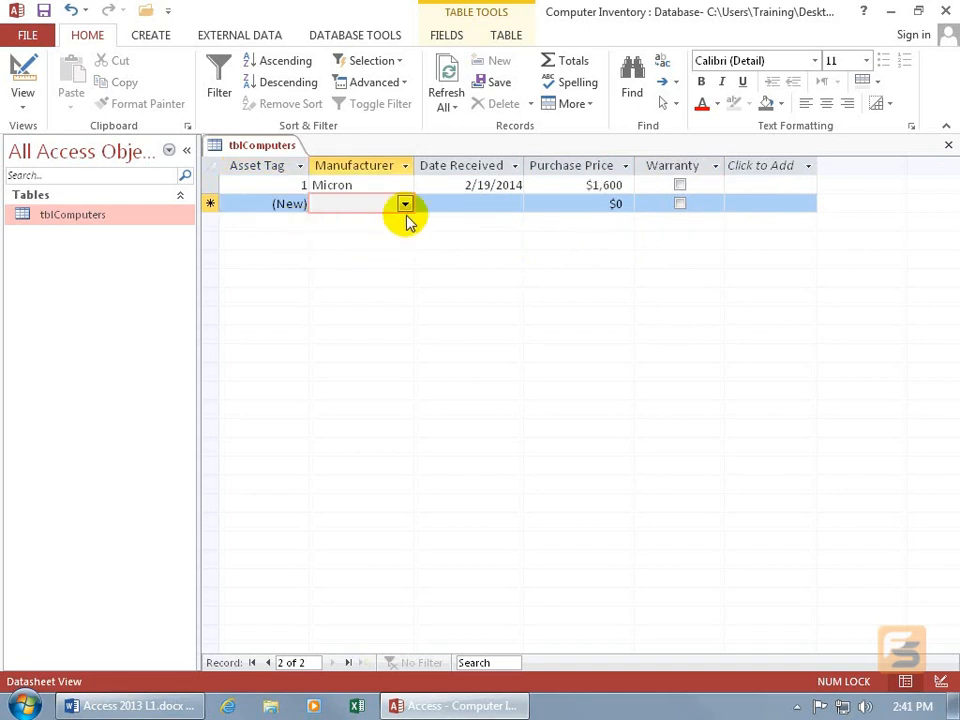
pyautogui.write('A')
pyautogui.press('Tab')
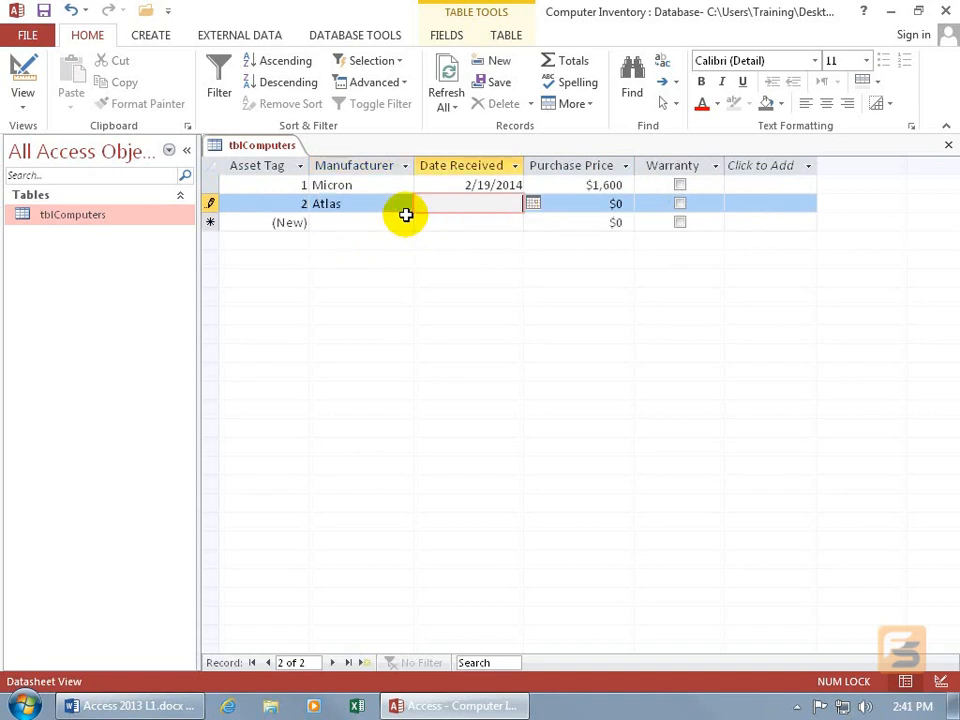
pyautogui.click(533, 205)
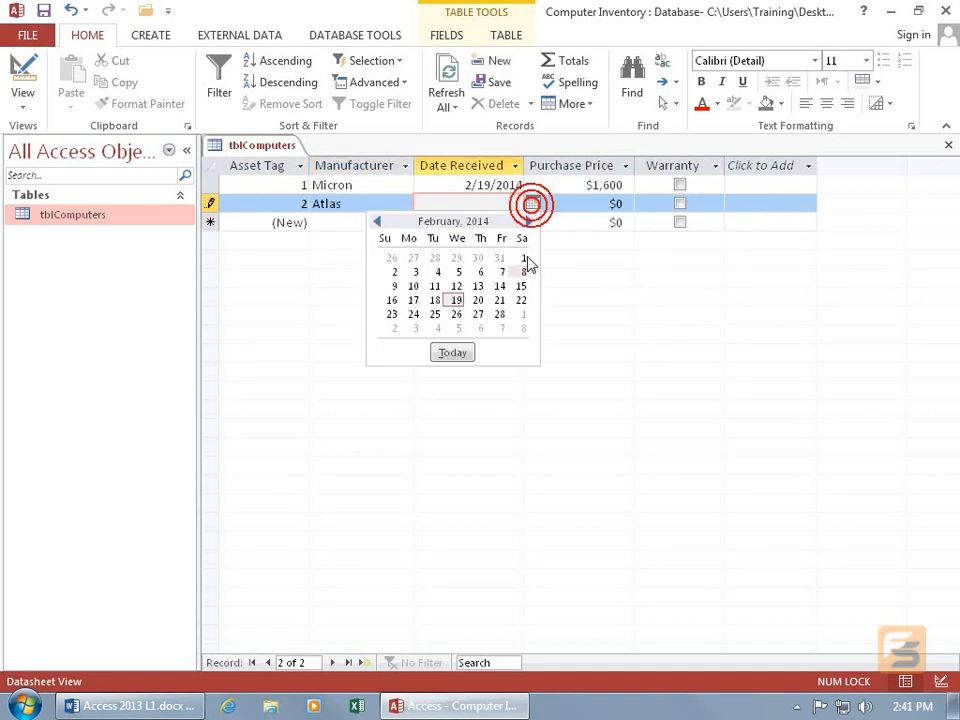
pyautogui.click(431, 302)
pyautogui.press('Tab')
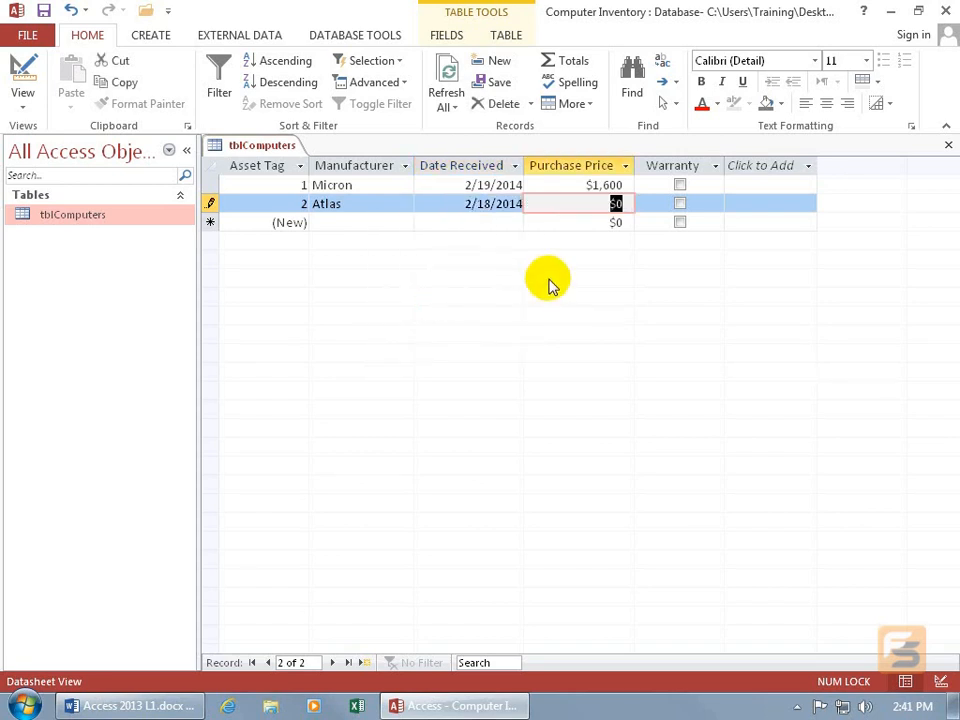
# - Set the Atlas record's Purchase Price to $1,000, mark it as under Warranty, and save the record without leaving it
pyautogui.write('1000')
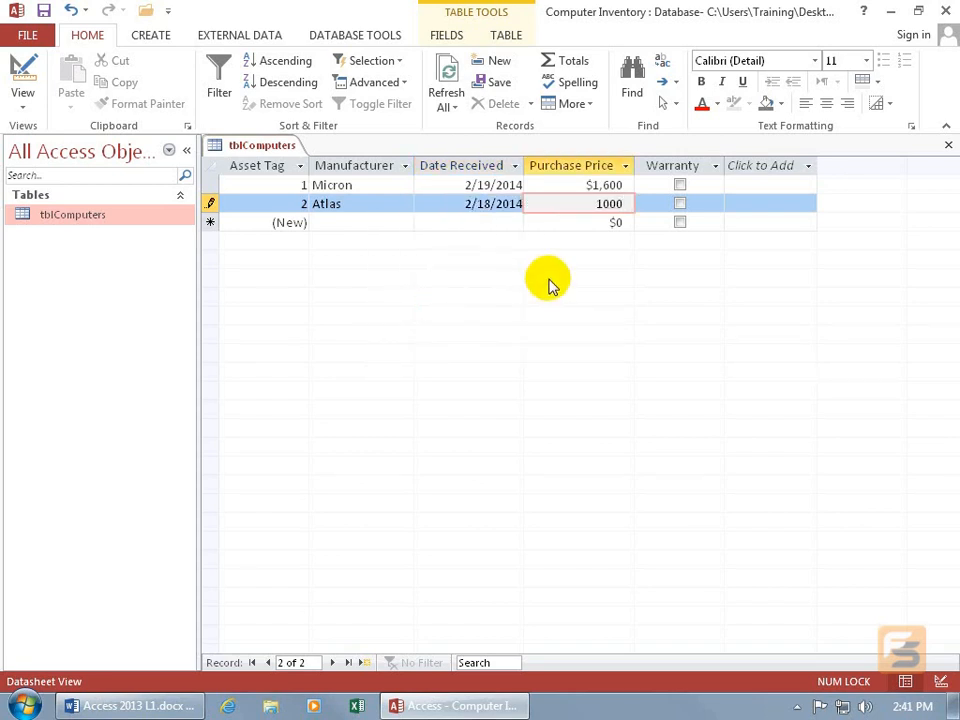
pyautogui.press('Tab')
pyautogui.press('space')
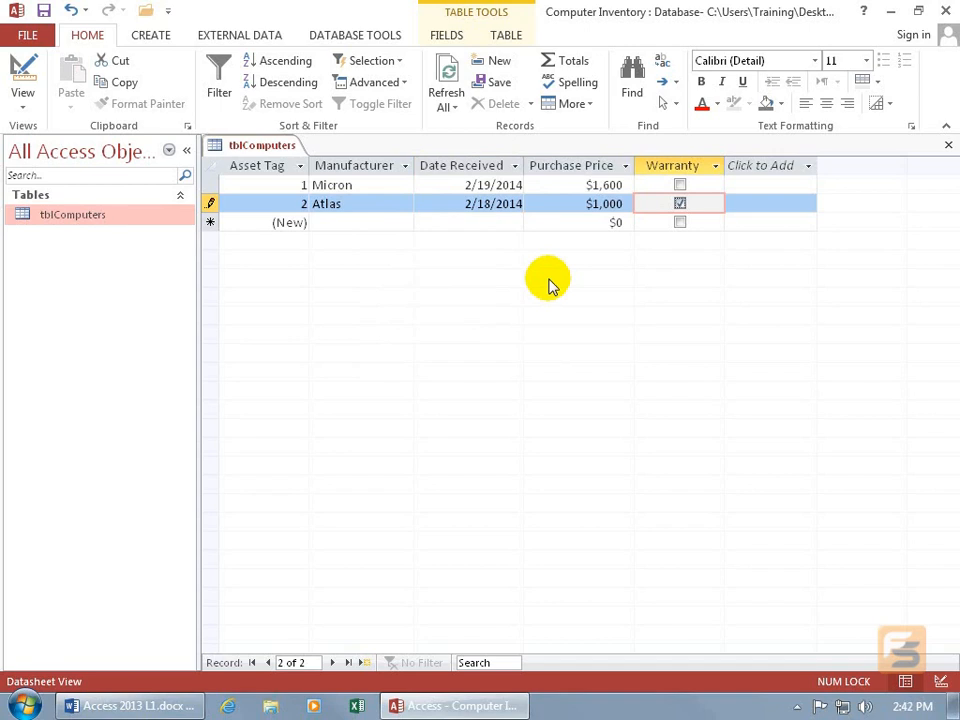
pyautogui.hotkey('shift', 'Return')
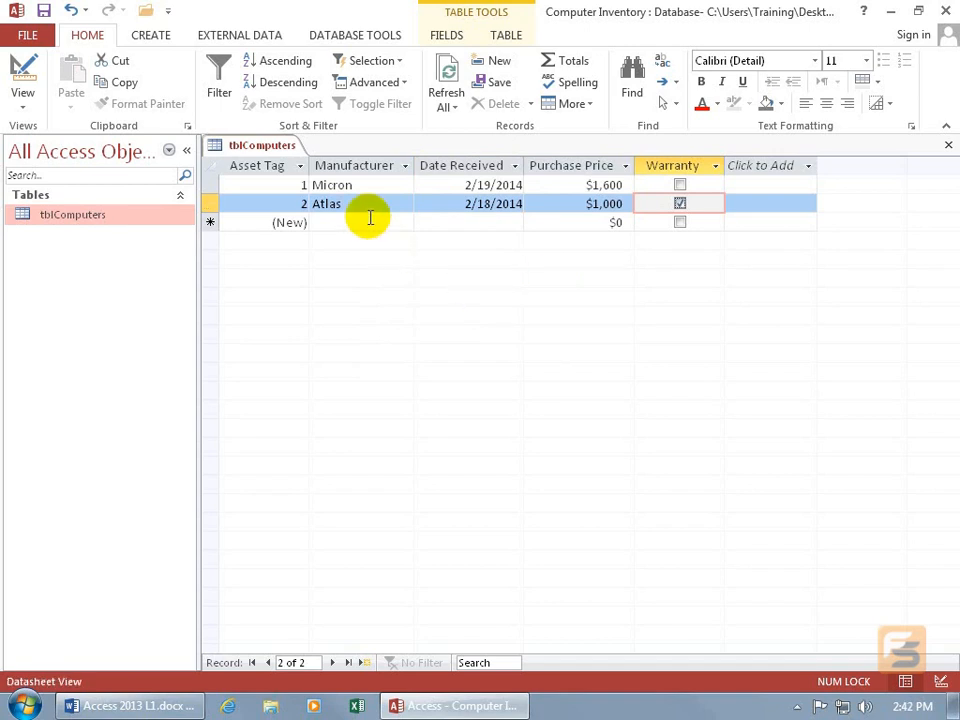